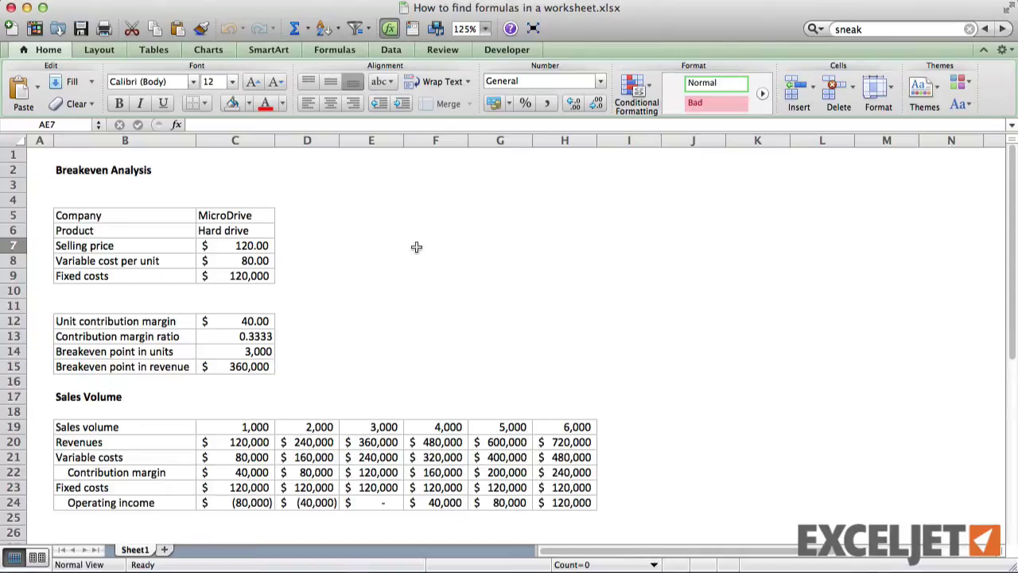
Review the selling price and input cells, toggling Show Formulas on and off twice
click(262, 245)
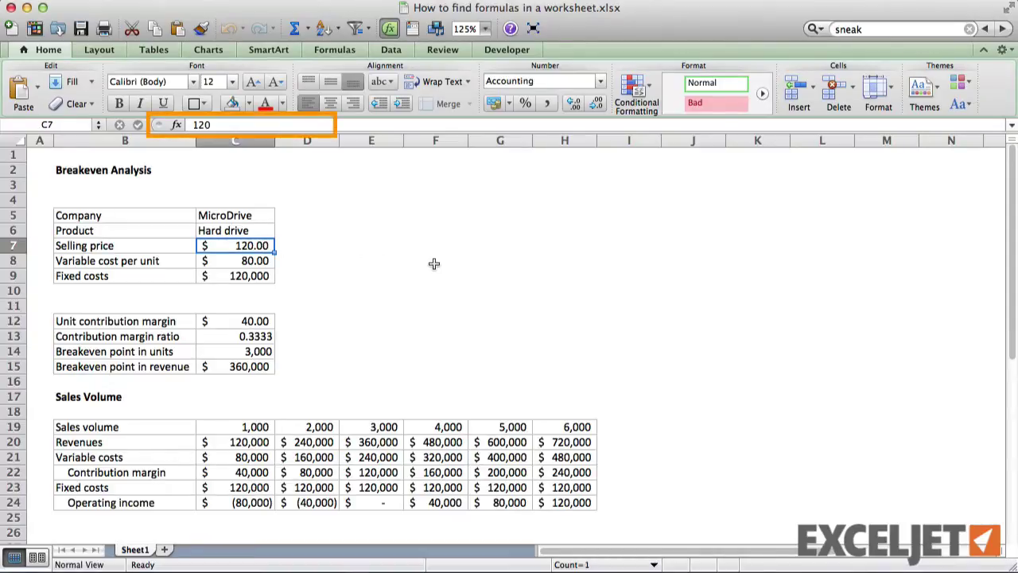
key(Down)
key(Down)
key(Down)
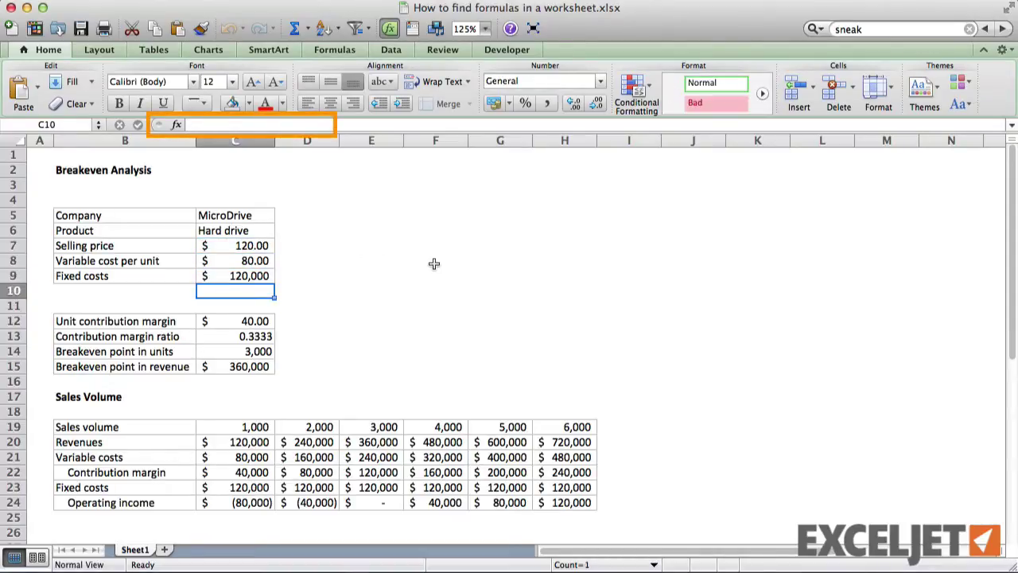
key(Down)
key(Down)
key(Down)
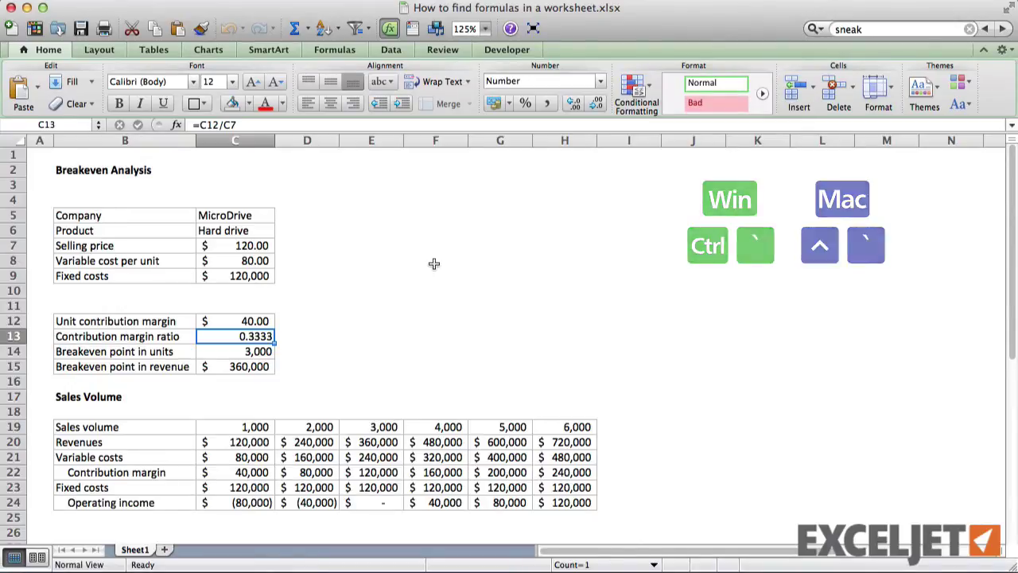
key(ctrl+grave)
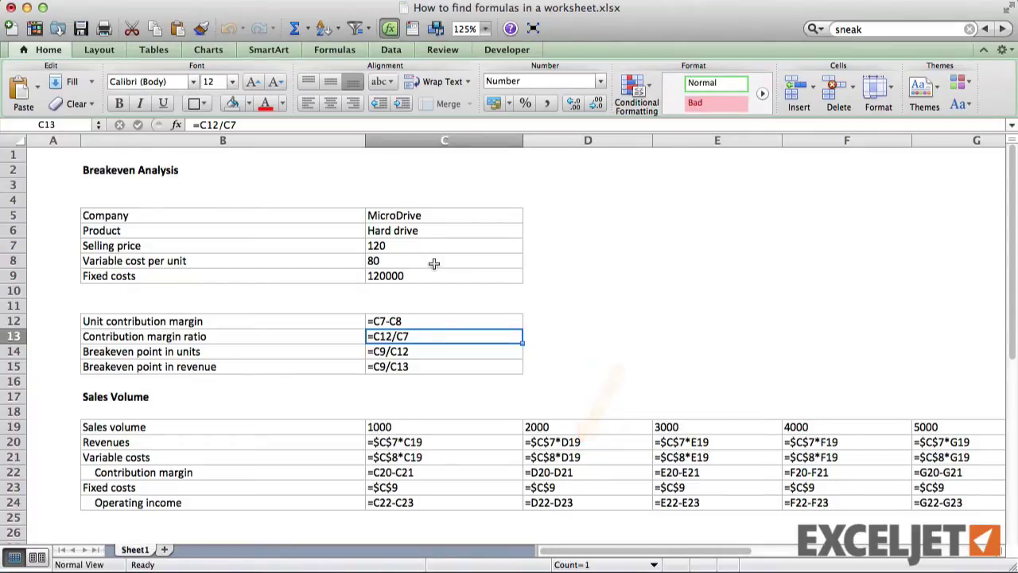
key(ctrl+grave)
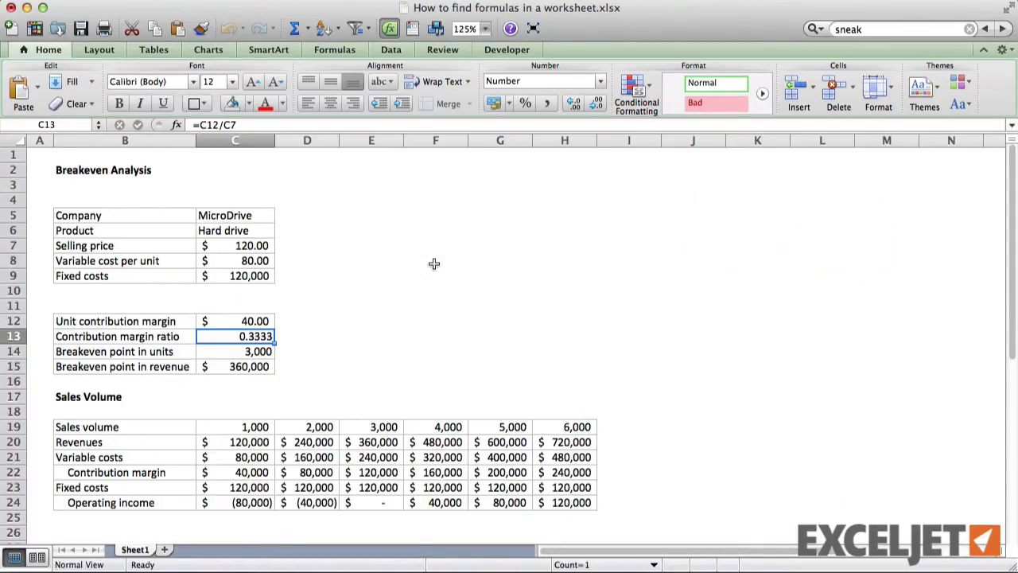
key(ctrl+grave)
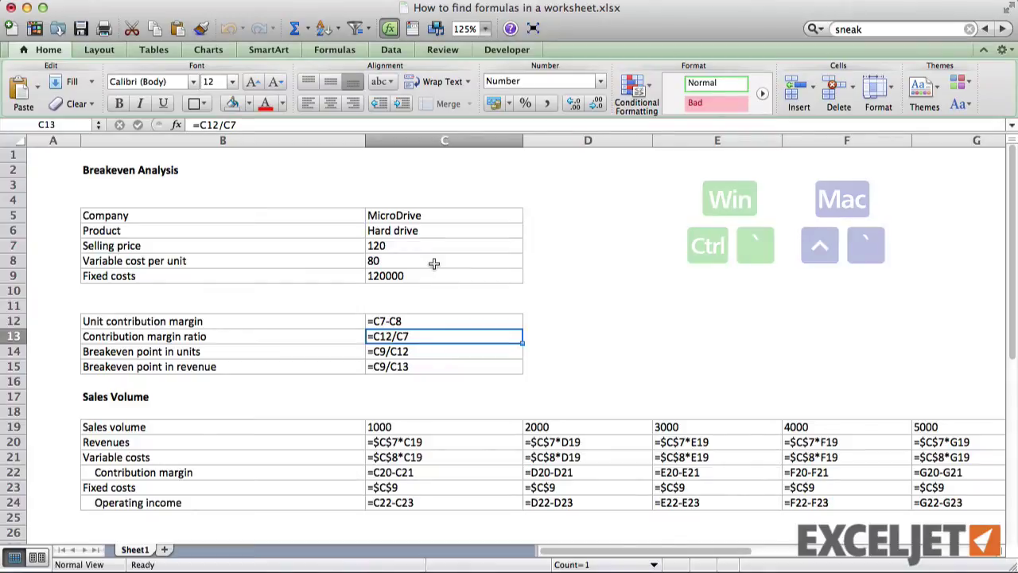
key(ctrl+grave)
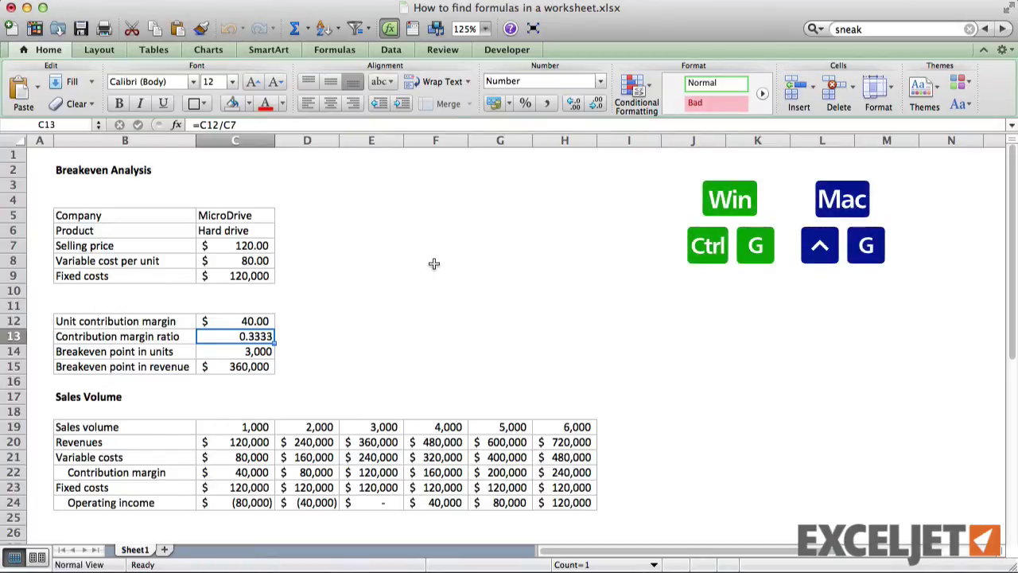
Select all 34 formula cells with Go To Special set to Formulas
key(ctrl+g)
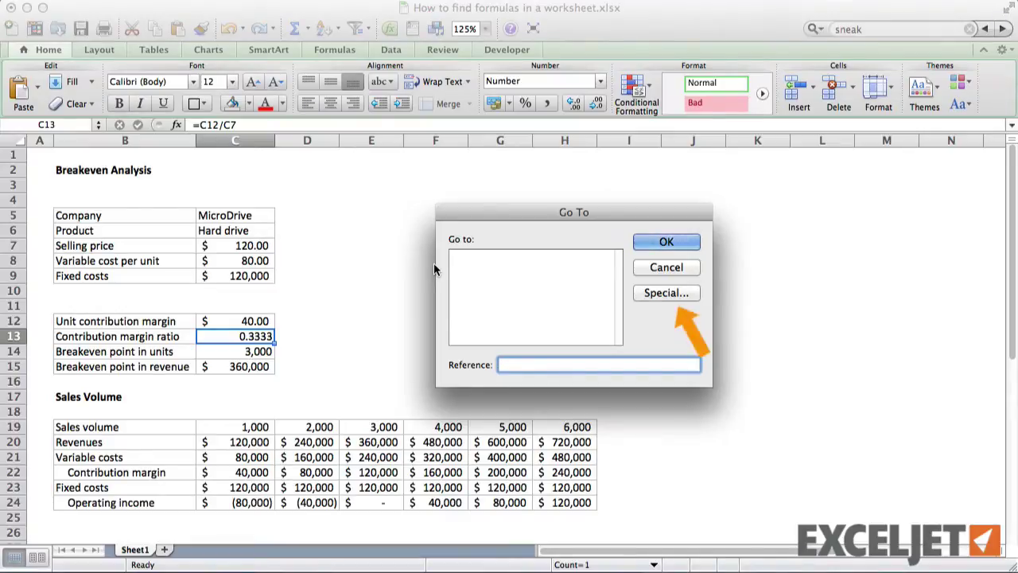
click(665, 293)
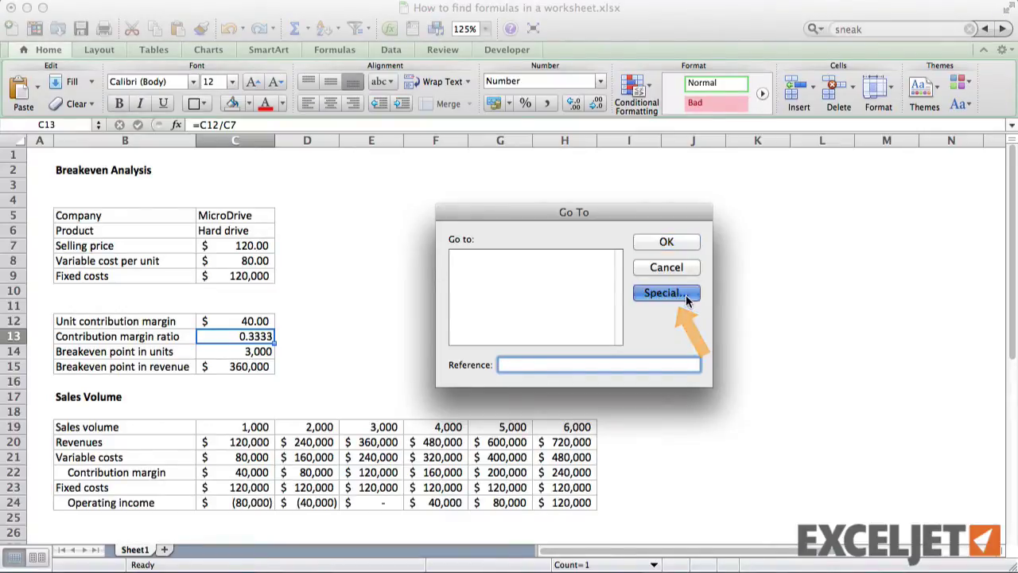
click(517, 234)
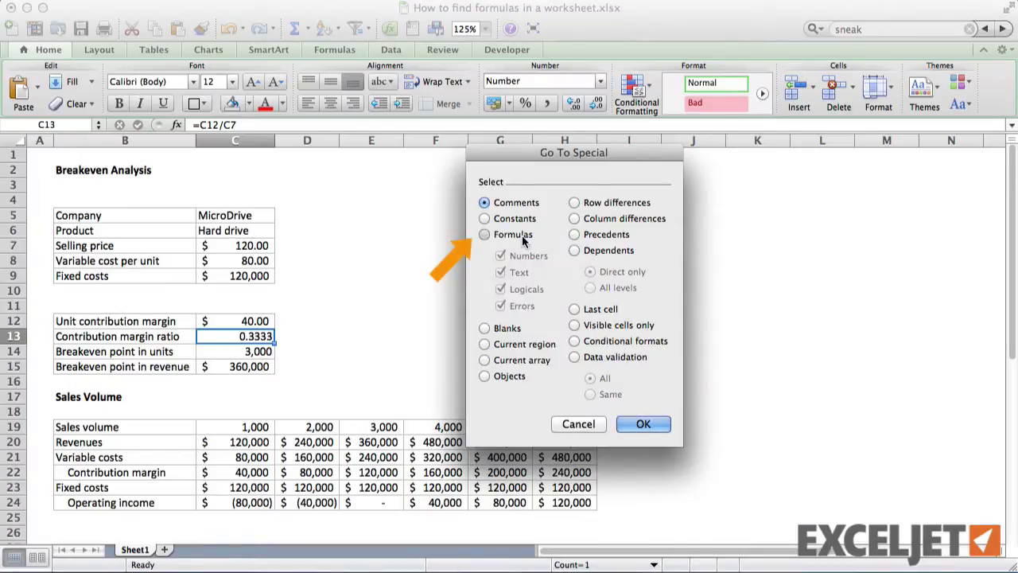
click(629, 424)
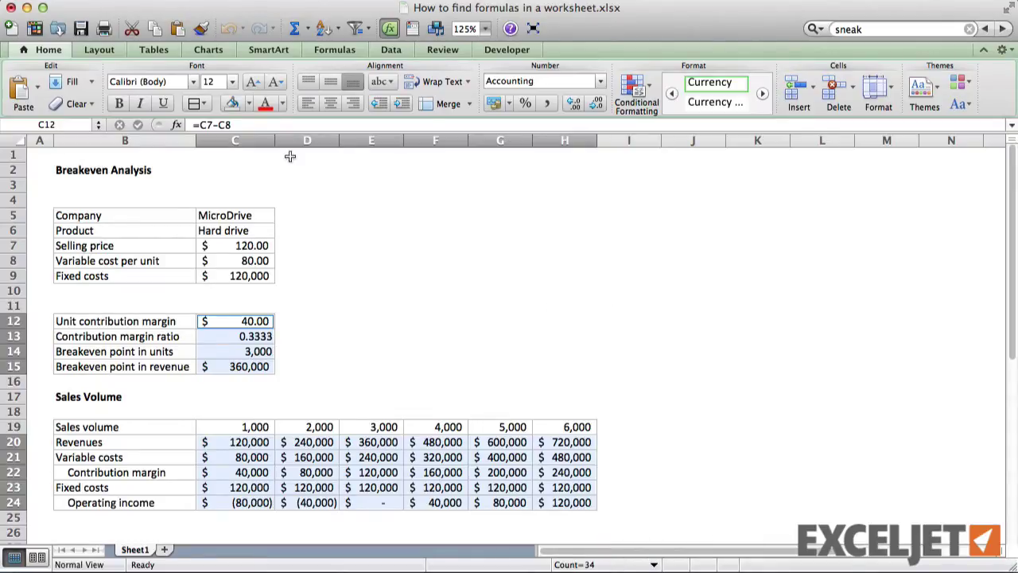
Give the selected formula cells a pale yellow fill from More Colors, then deselect them
click(249, 104)
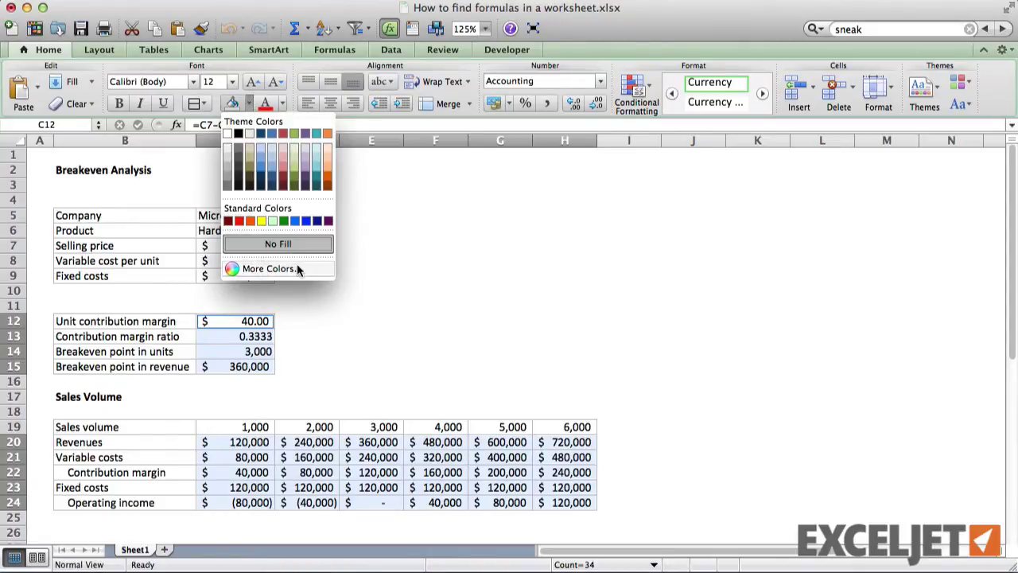
click(267, 269)
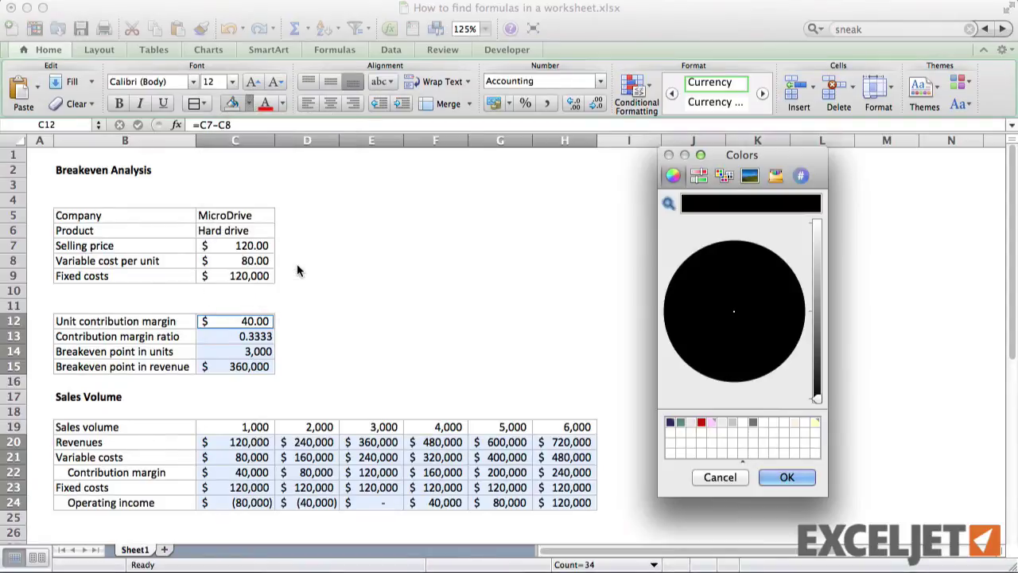
click(817, 421)
click(787, 476)
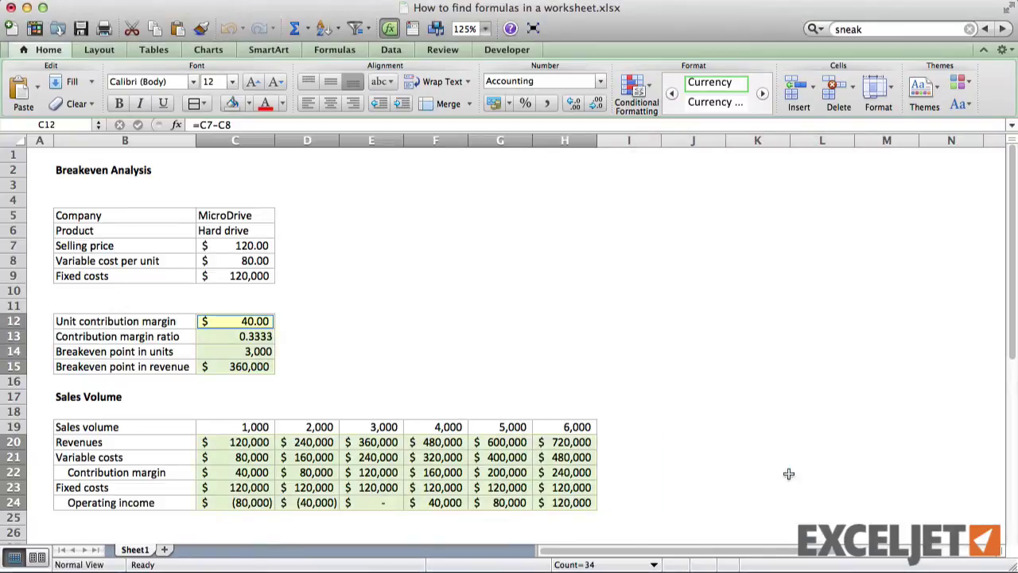
click(525, 321)
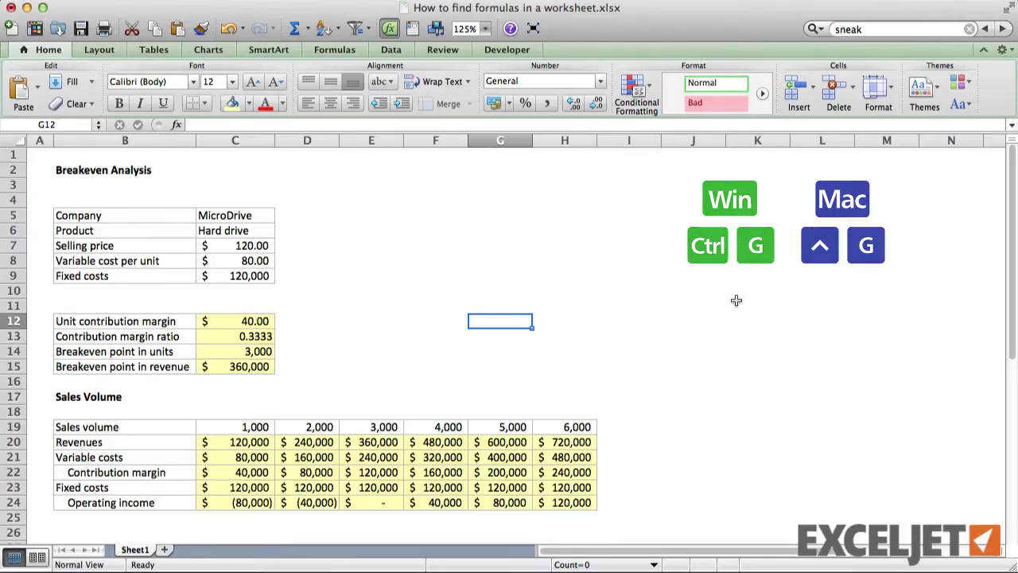
Reselect all 34 formula cells using Go To Special > Formulas
key(ctrl+g)
click(682, 295)
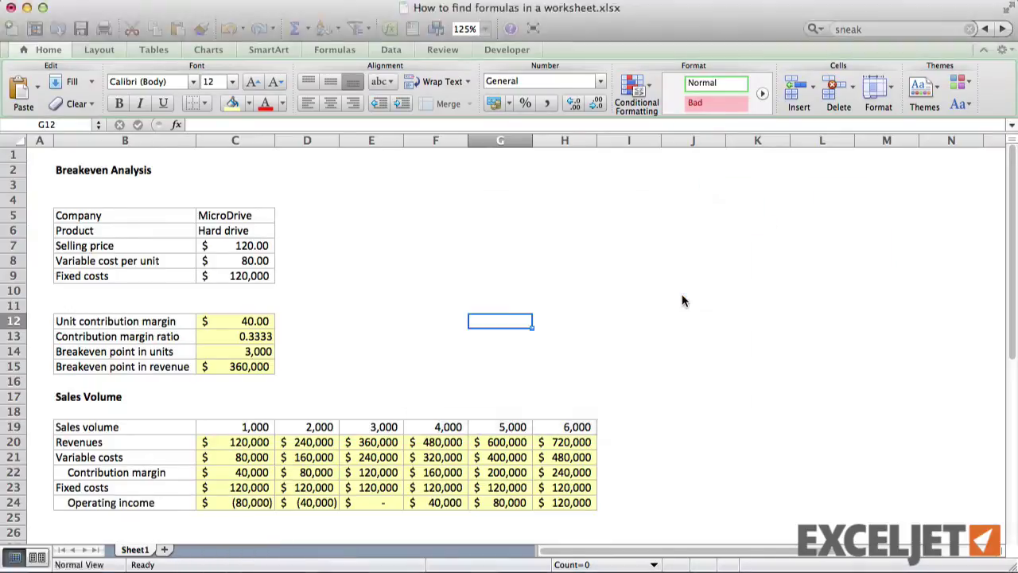
click(517, 234)
click(642, 424)
Set the formula cells' fill to No Fill and deselect them
click(248, 104)
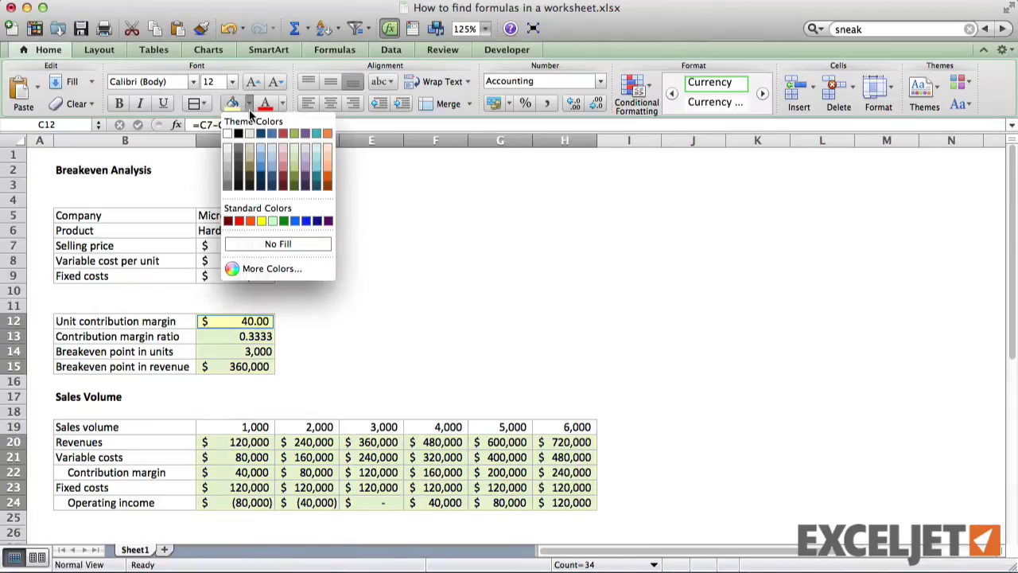
click(308, 246)
click(437, 264)
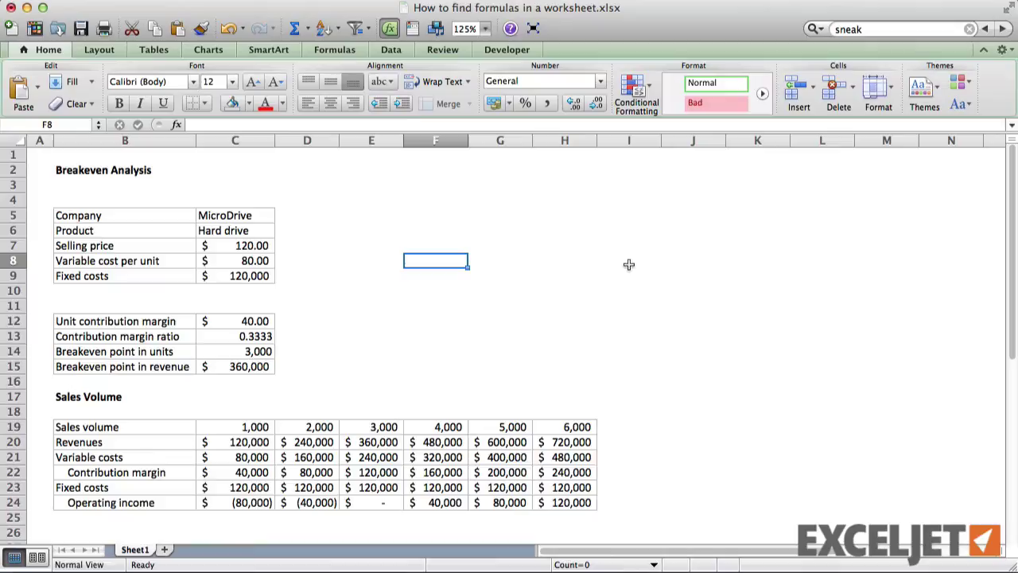
Define the name CellHasFormula referring to =GET.CELL(48,INDIRECT("rc",FALSE)) via Insert > Name > Define
click(222, 3)
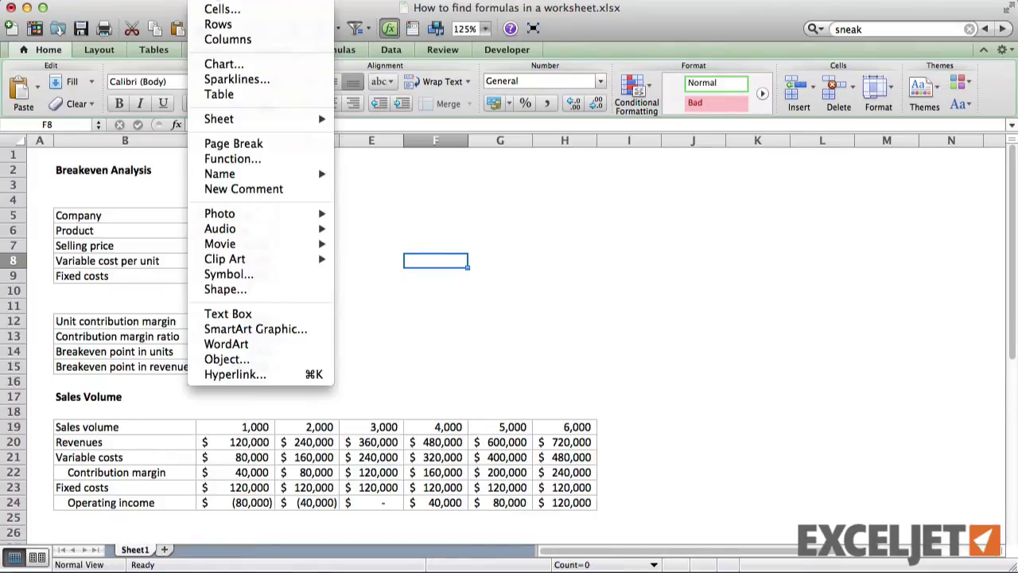
mouse_move(267, 181)
click(362, 172)
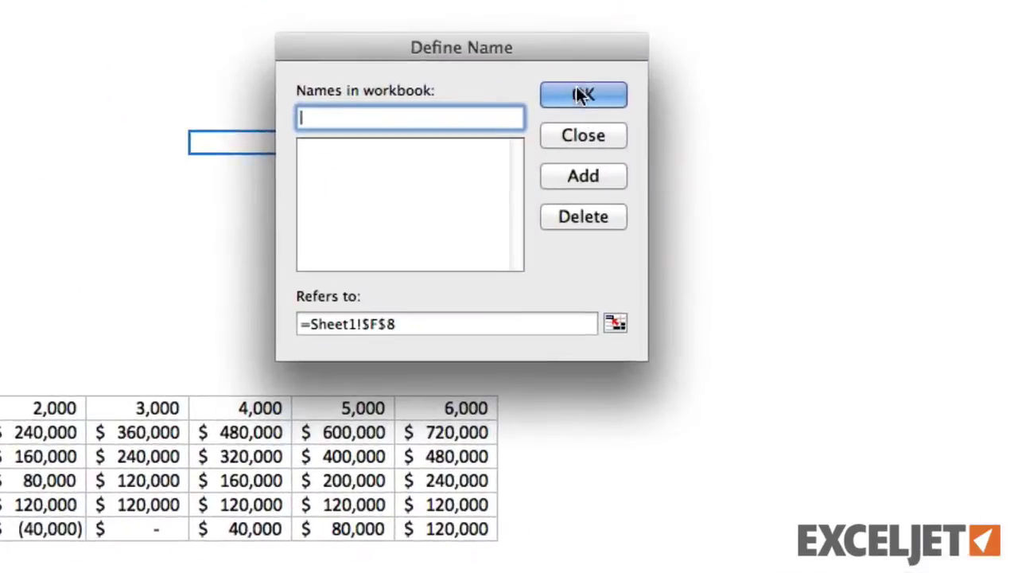
text(Ce)
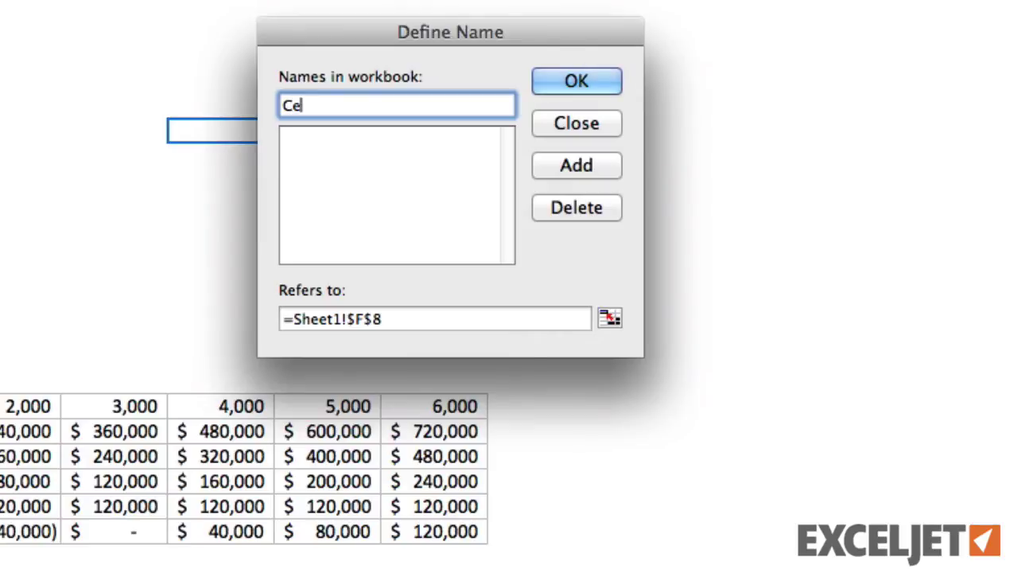
text(llHasForm)
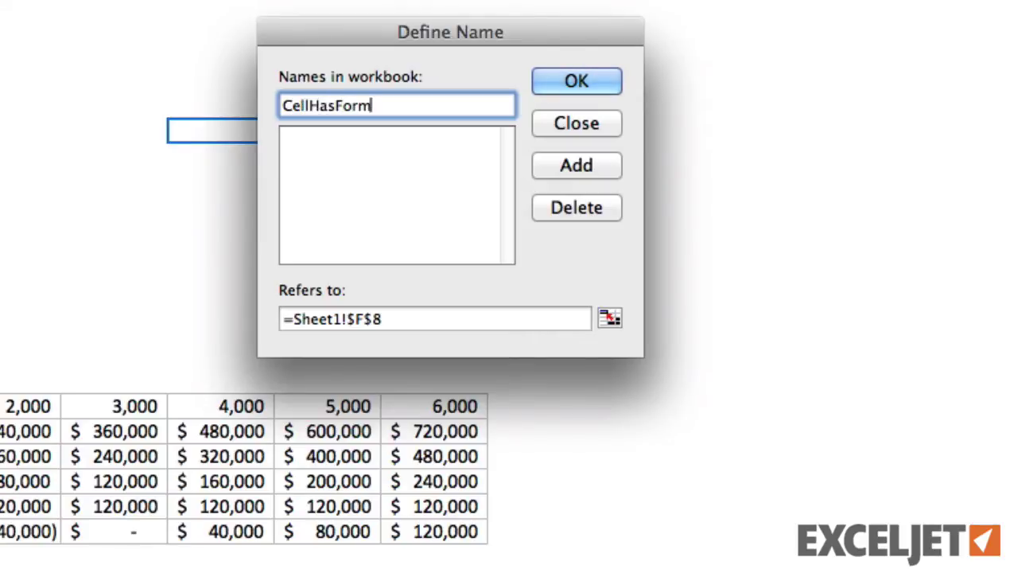
text(ula)
key(Tab)
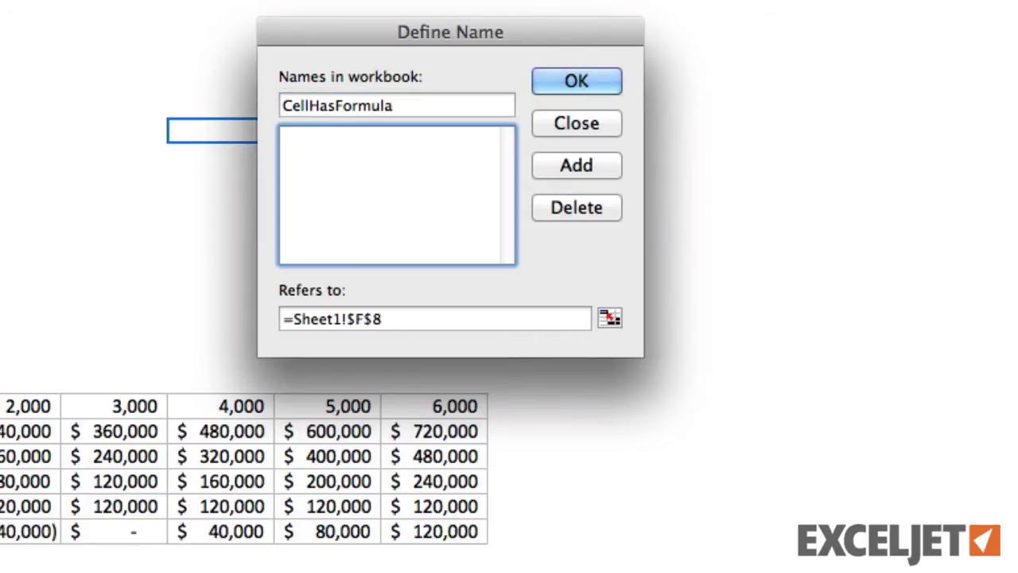
key(Tab)
text(=GET.CELL(48,INDIRECT("rc",FALSE)))
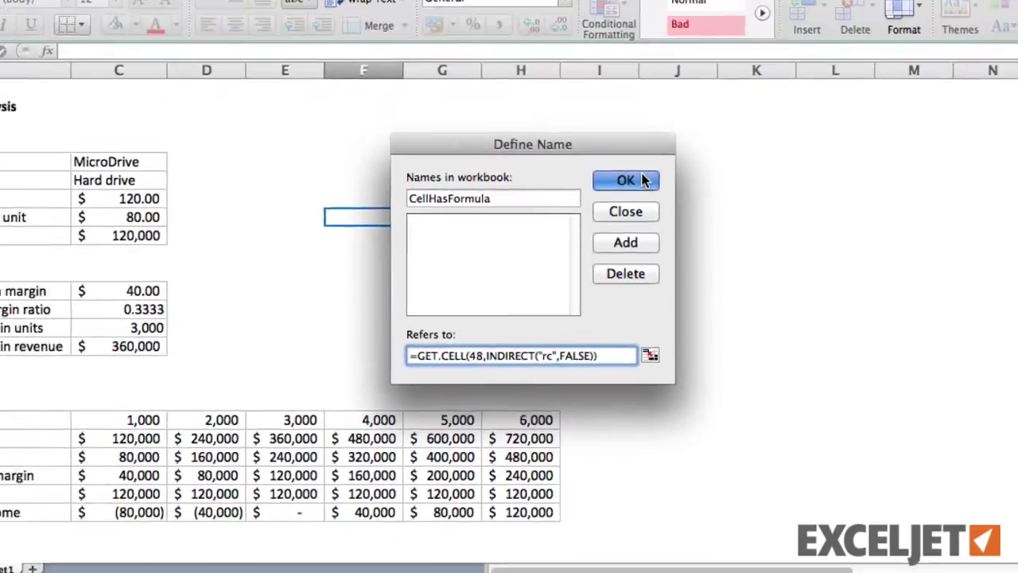
Confirm the CellHasFormula name, select B5:H24, and start a new conditional formatting rule
click(603, 94)
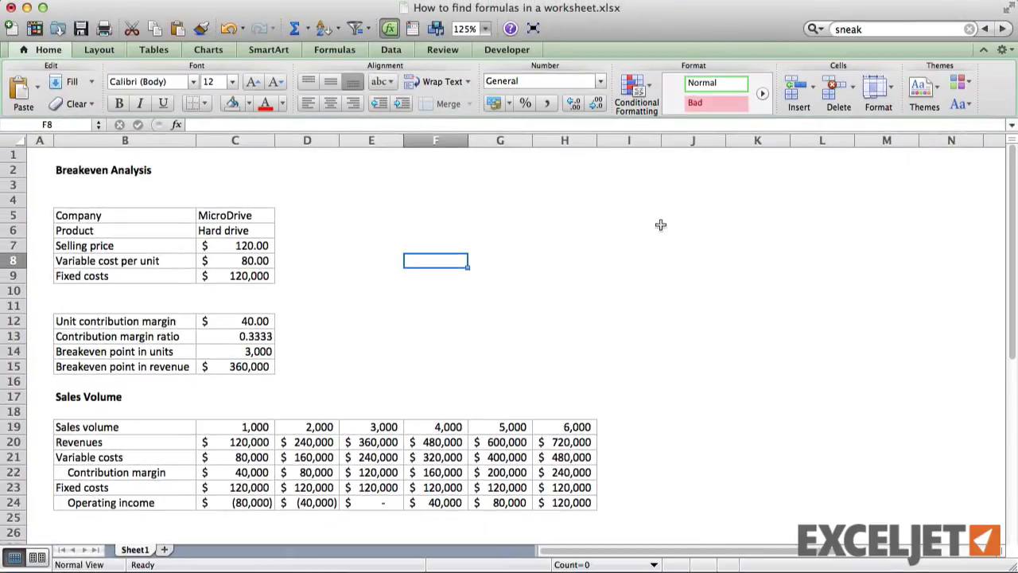
drag(104, 215, 551, 503)
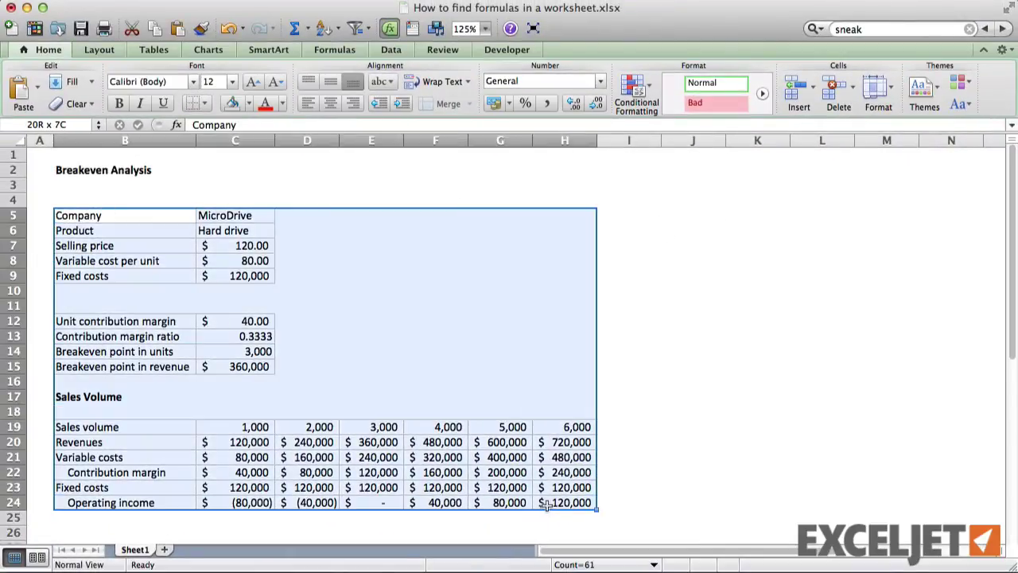
click(637, 91)
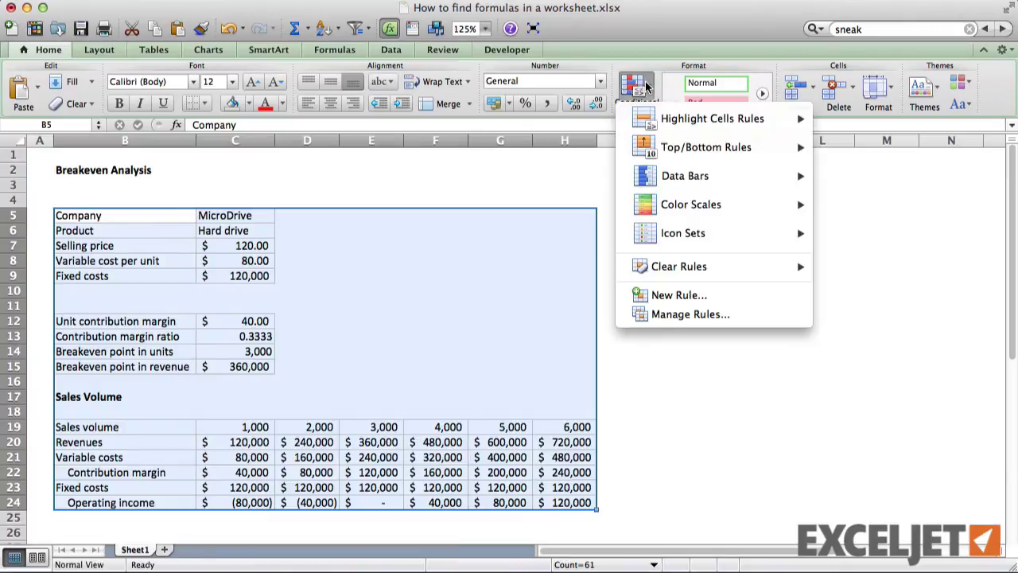
click(680, 295)
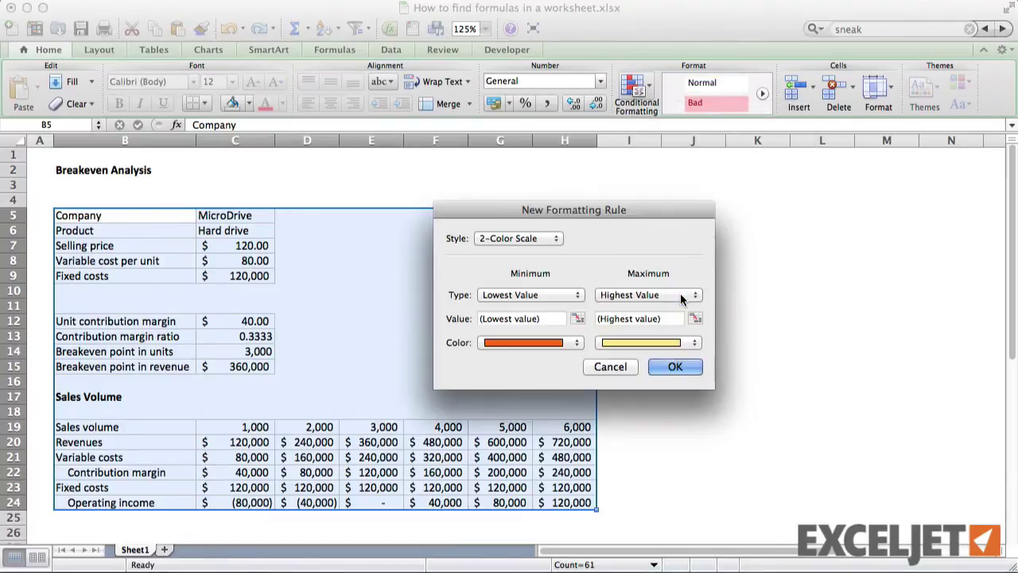
Make the rule Classic style, formula-based, with the formula =CellHasFormula
click(519, 238)
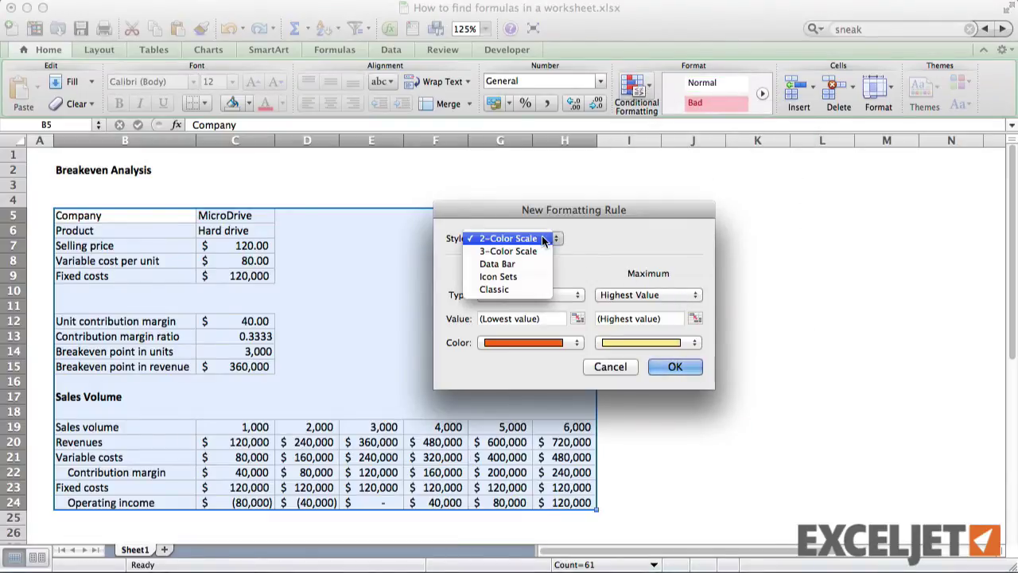
click(525, 291)
click(632, 271)
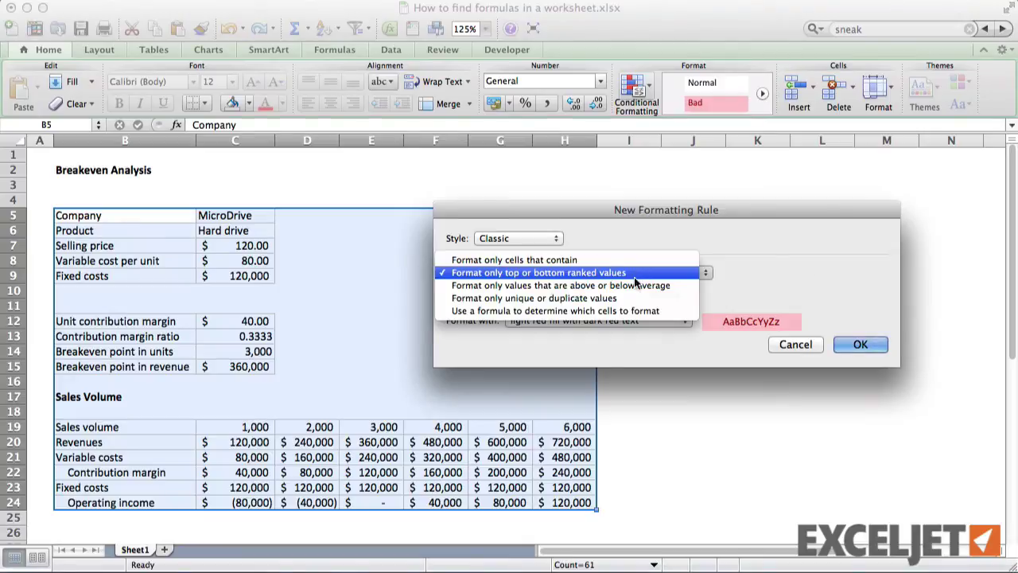
click(666, 312)
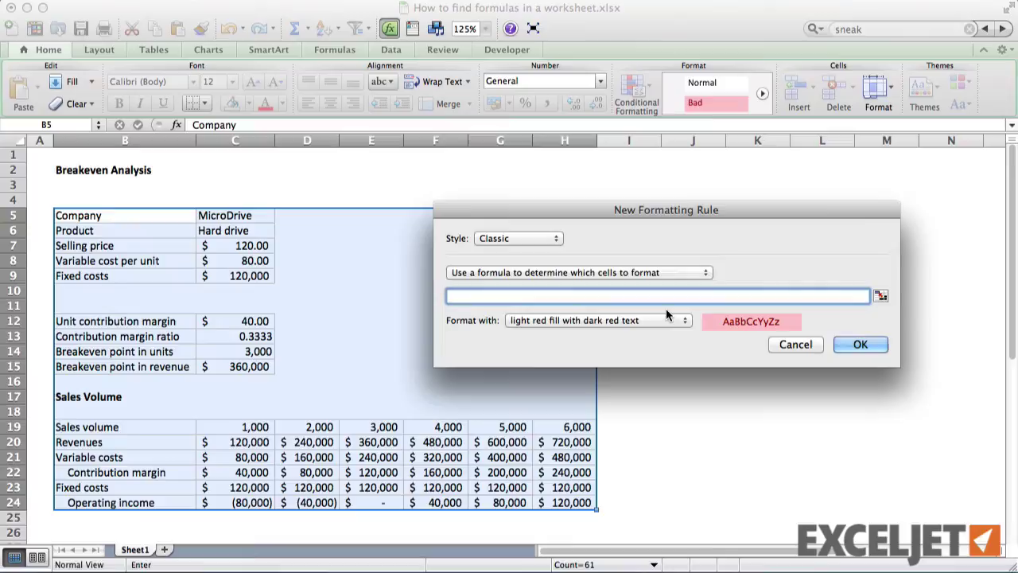
text(=Ce)
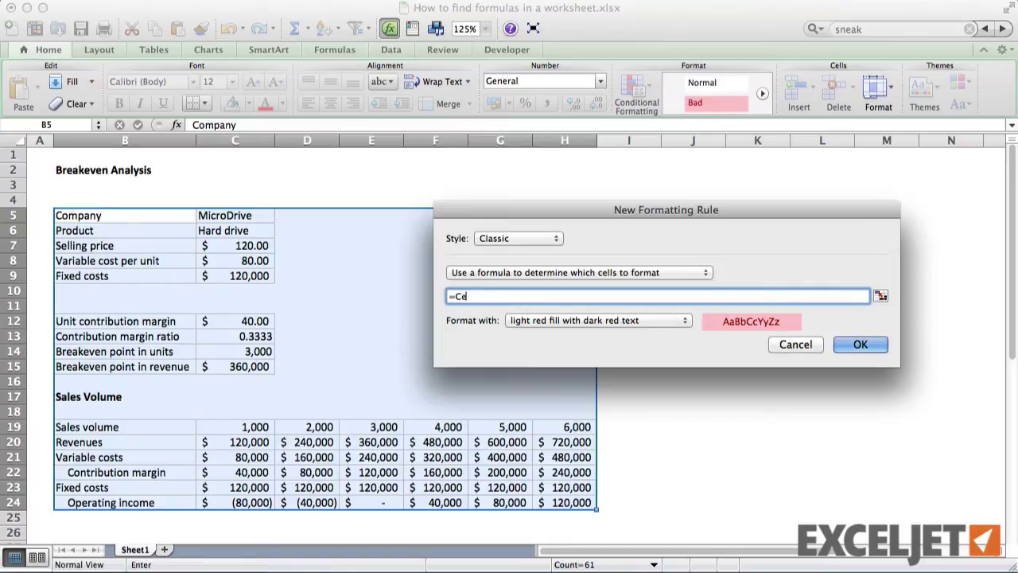
text(llHasFormula)
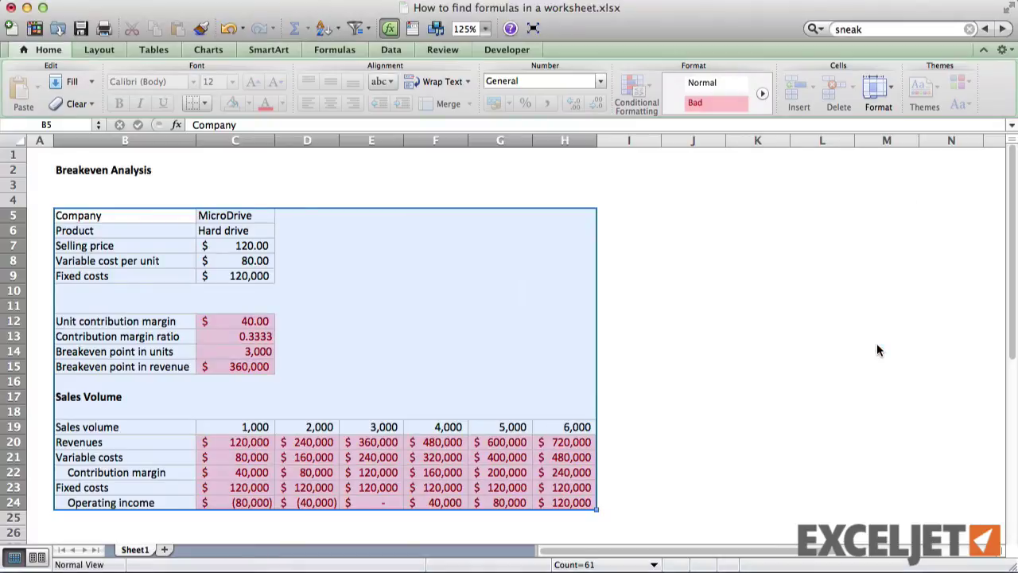
Replace the Fixed costs value in C9 with the formula =100000+20000
click(516, 322)
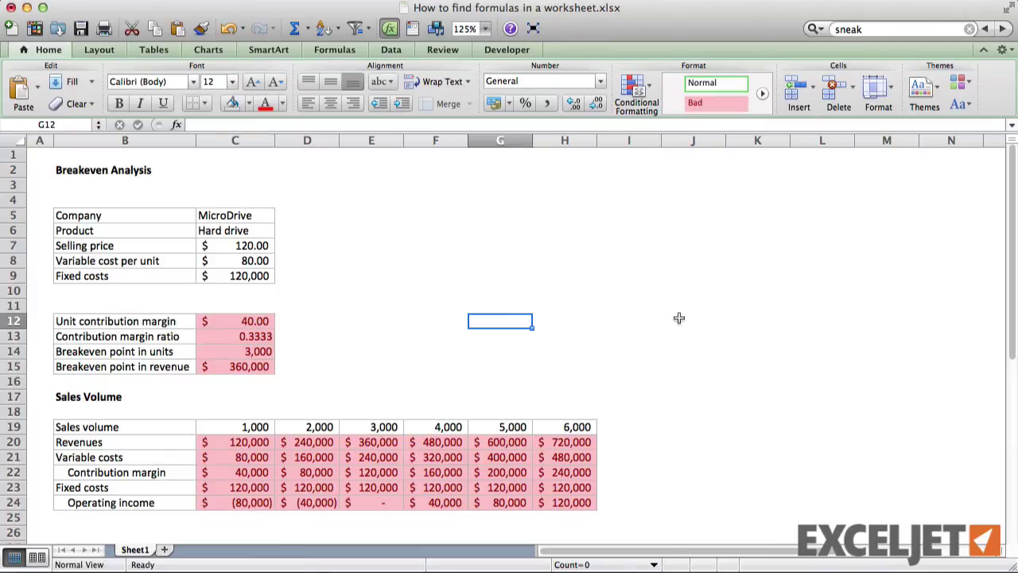
click(256, 276)
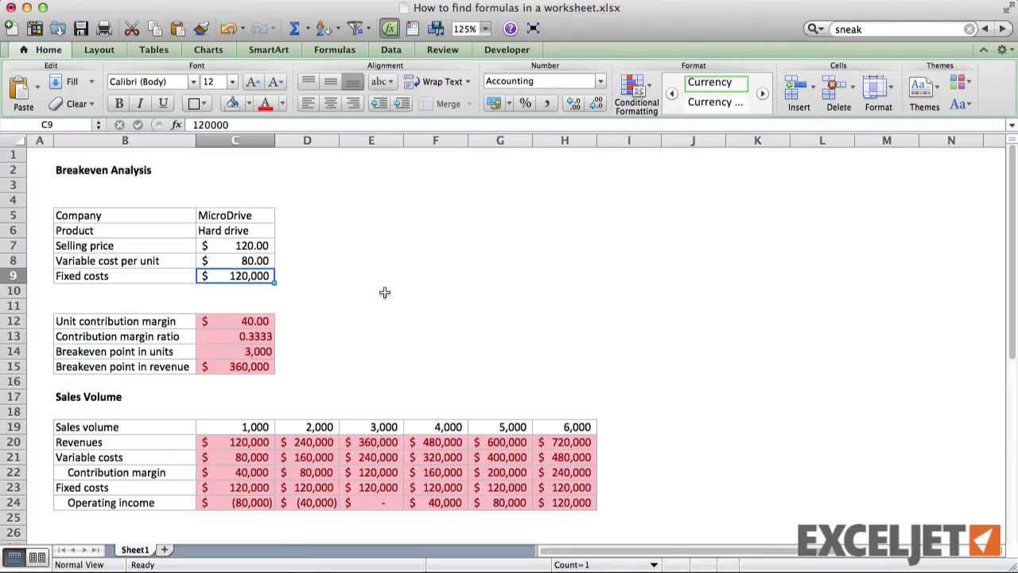
text(=100000+)
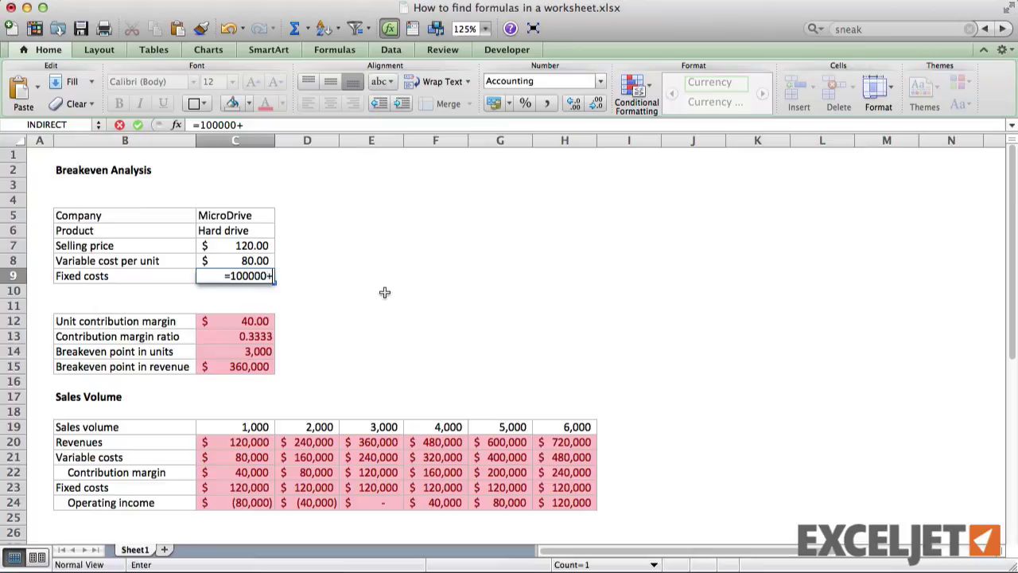
text(20000)
key(Return)
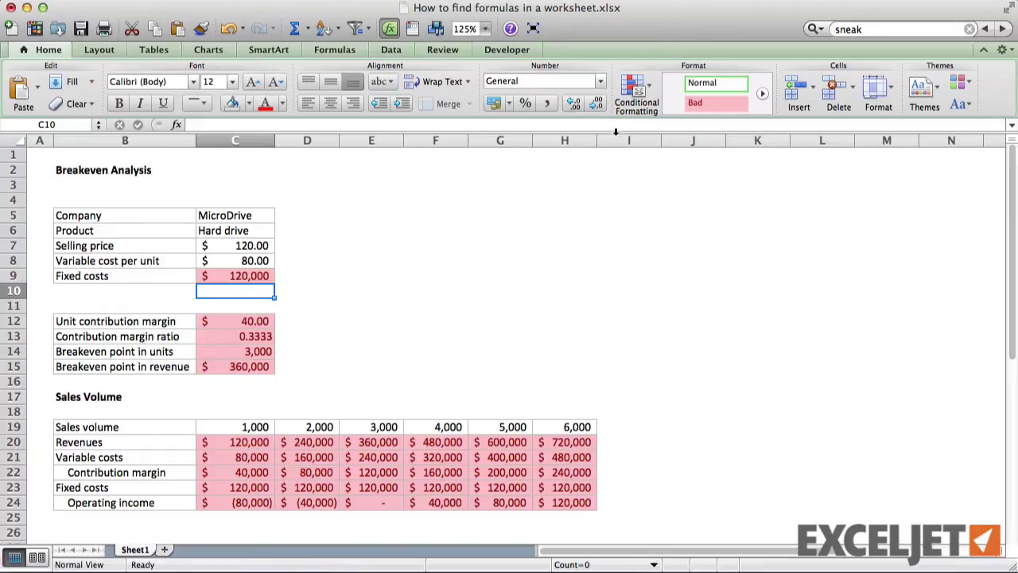
Delete the CellHasFormula rule in Conditional Formatting's Manage Rules and confirm
click(637, 95)
mouse_move(646, 119)
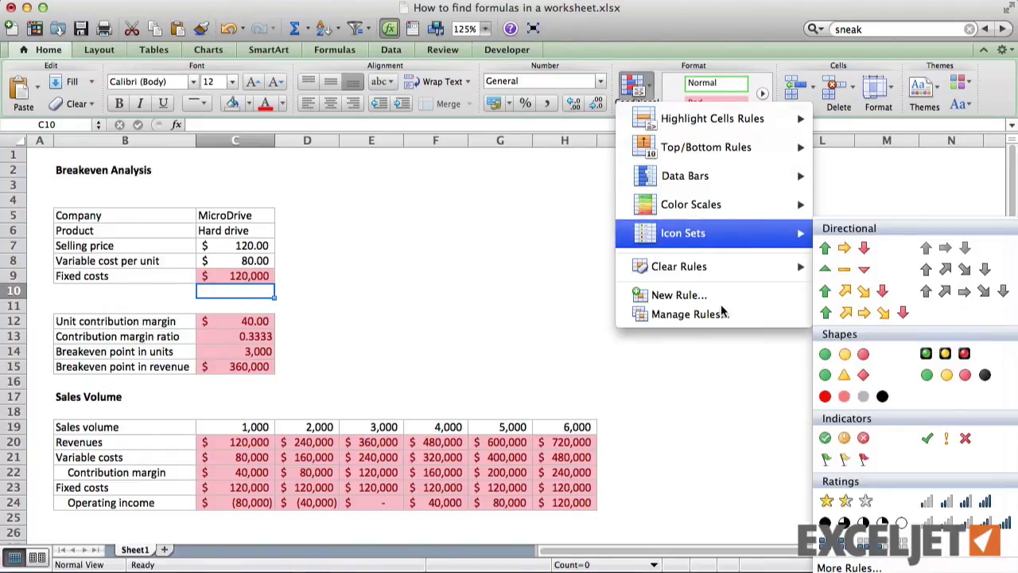
click(689, 315)
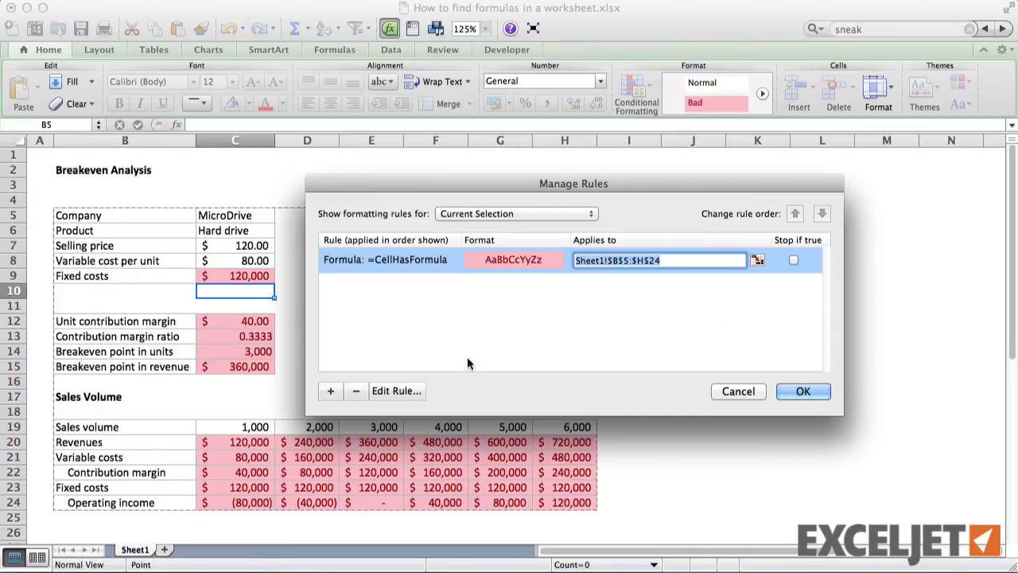
click(357, 392)
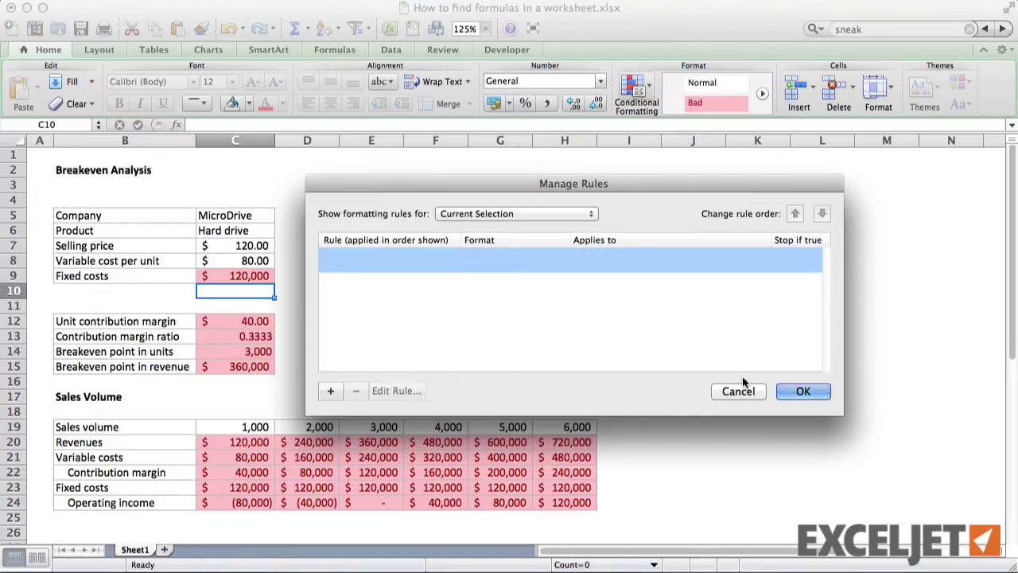
click(802, 390)
click(493, 303)
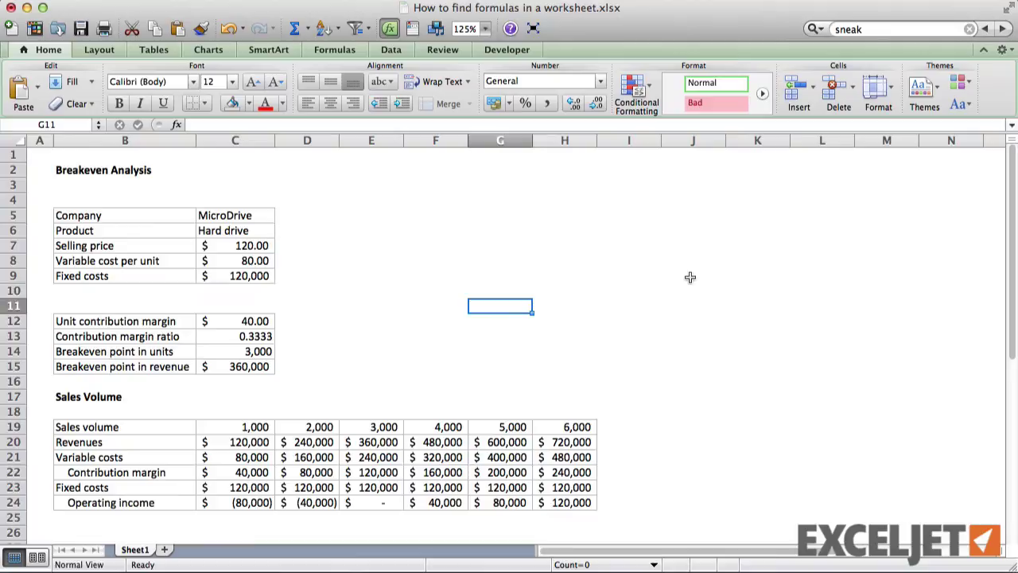